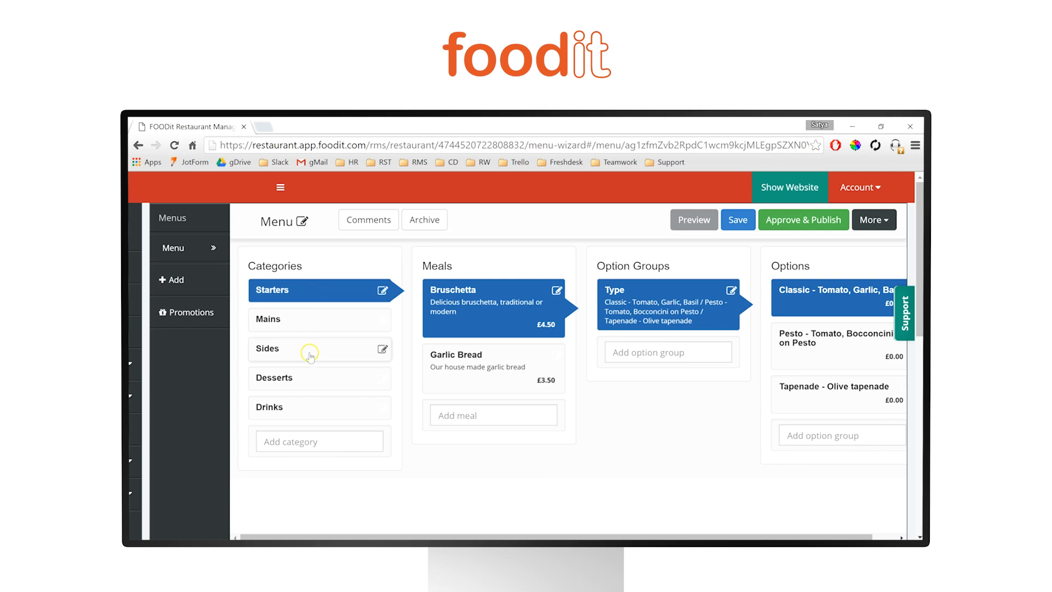
# Look through the meals and option groups of the Mains, Sides, Desserts and Drinks categories.
pyautogui.click(332, 322)
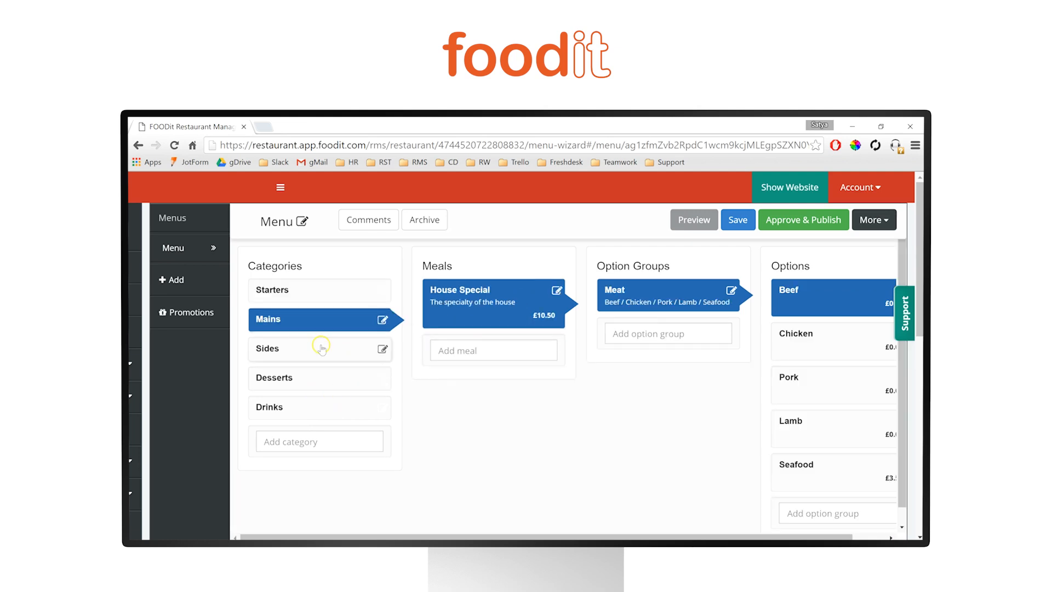
pyautogui.click(322, 346)
pyautogui.click(310, 380)
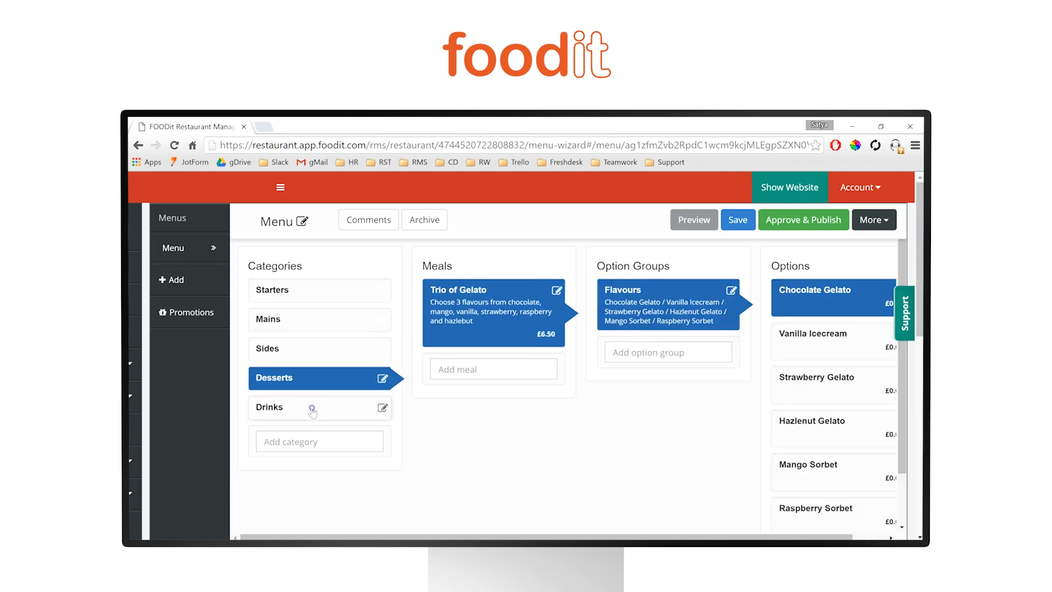
pyautogui.click(312, 409)
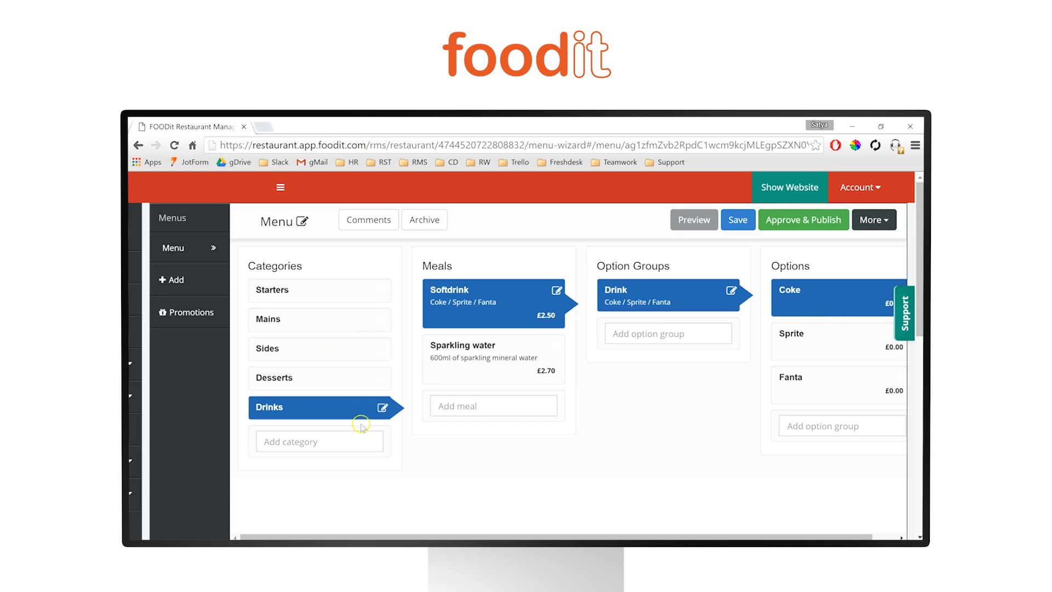
pyautogui.click(433, 409)
# Add a new menu category named Burgers.
pyautogui.click(267, 442)
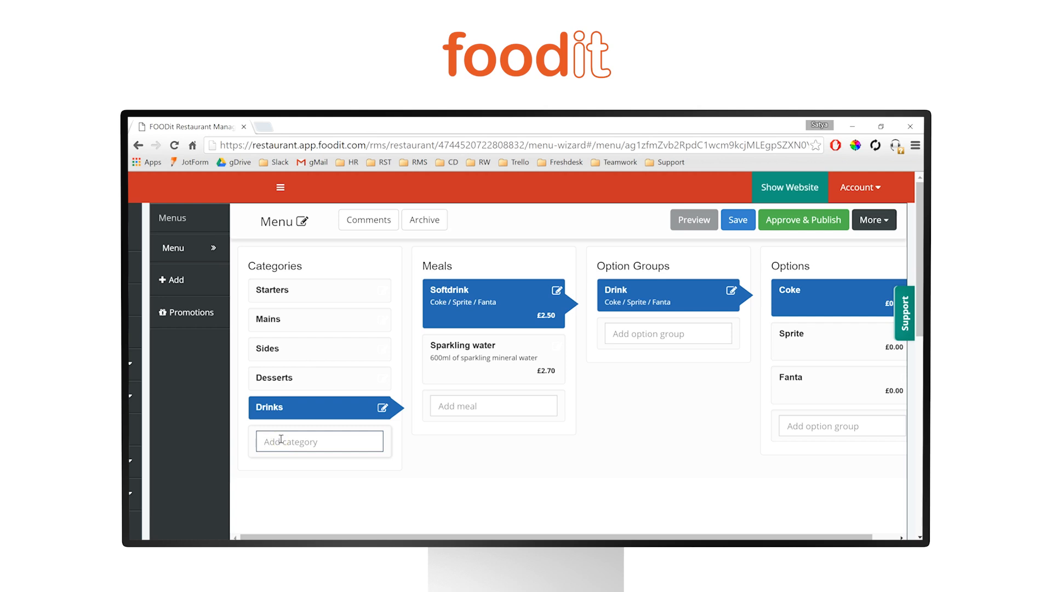
pyautogui.write('Burgers')
pyautogui.press('Return')
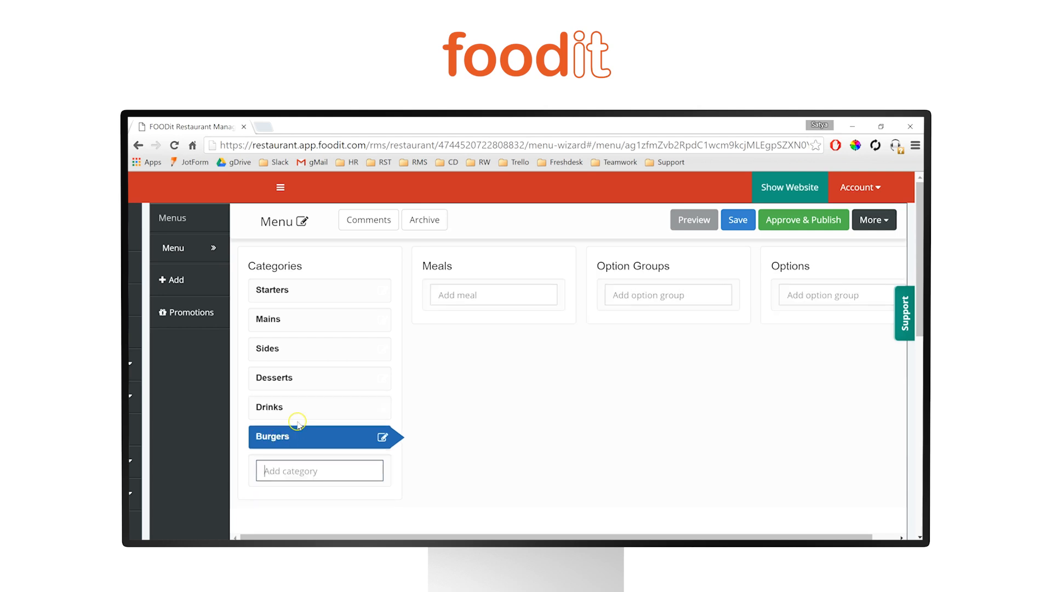
# Add a meal named Beef Burger to the Burgers category.
pyautogui.click(279, 442)
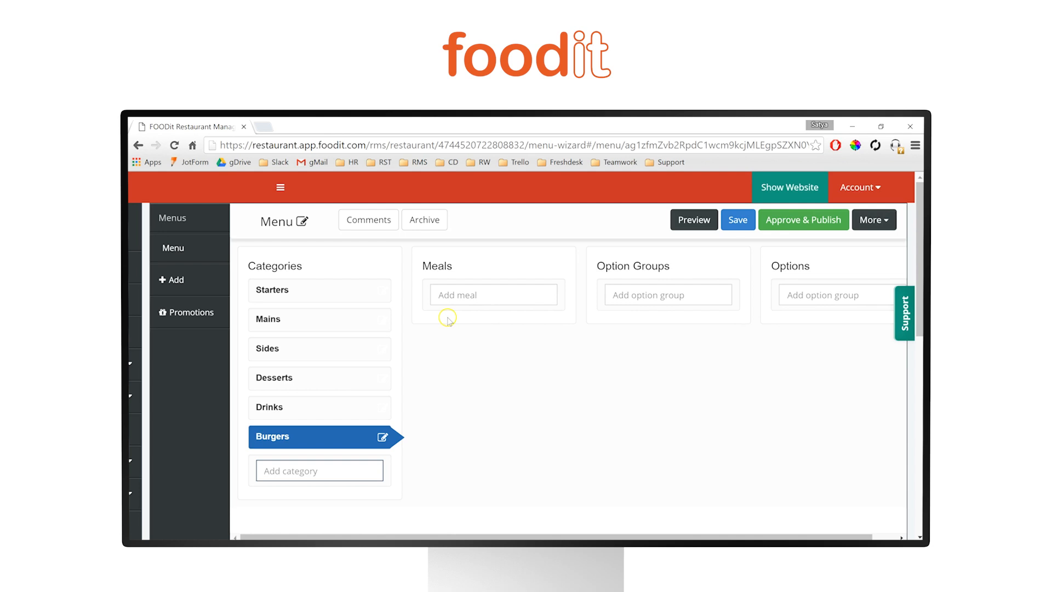
pyautogui.click(286, 441)
pyautogui.click(481, 305)
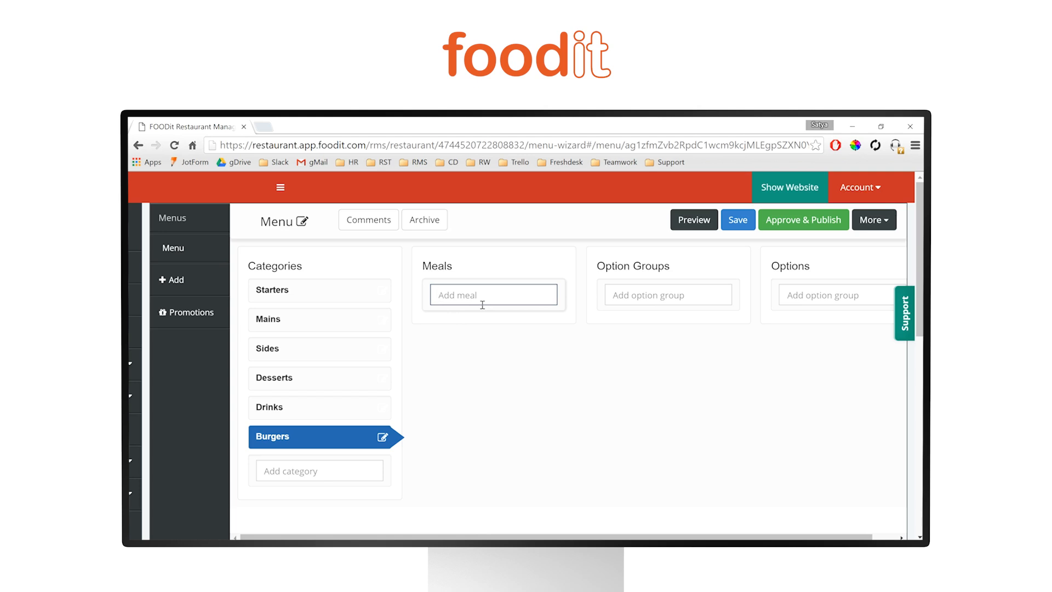
pyautogui.write('Beef Burger')
pyautogui.press('Return')
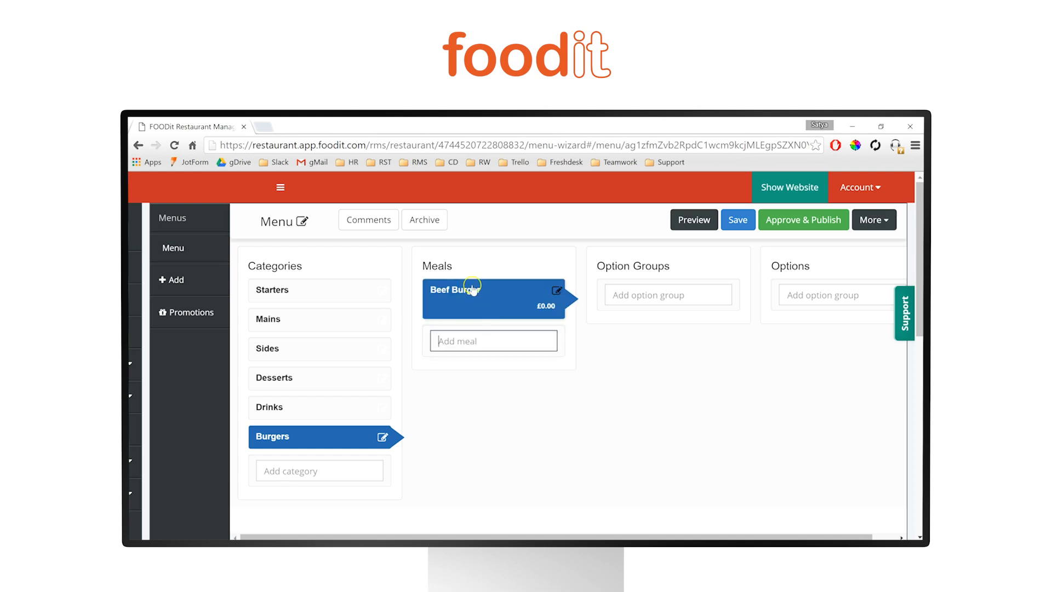
# Add a second meal named Cheese Burger to the Burgers category.
pyautogui.click(482, 342)
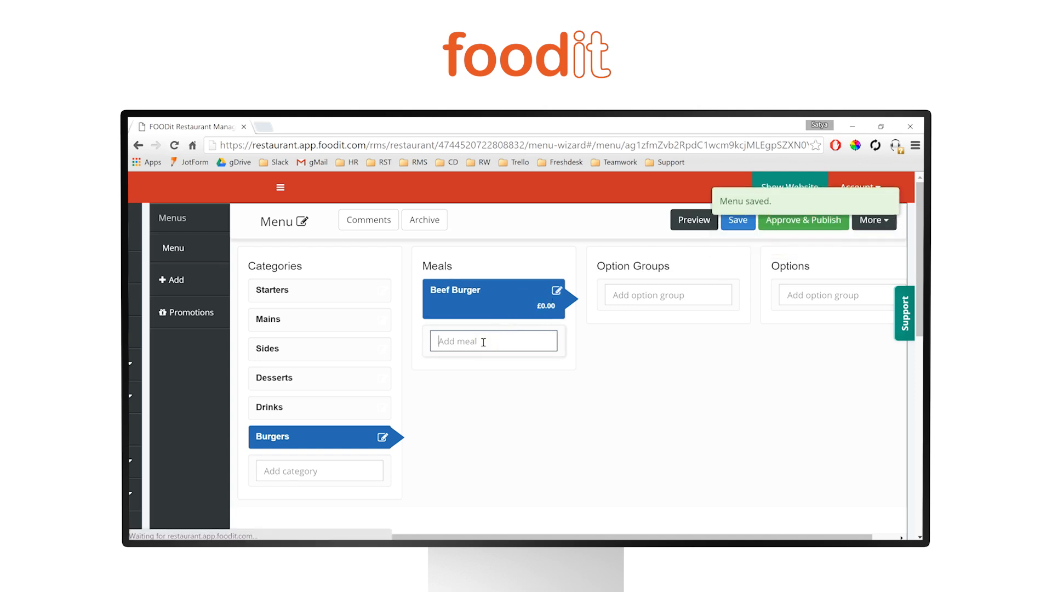
pyautogui.write('Cheese Burge')
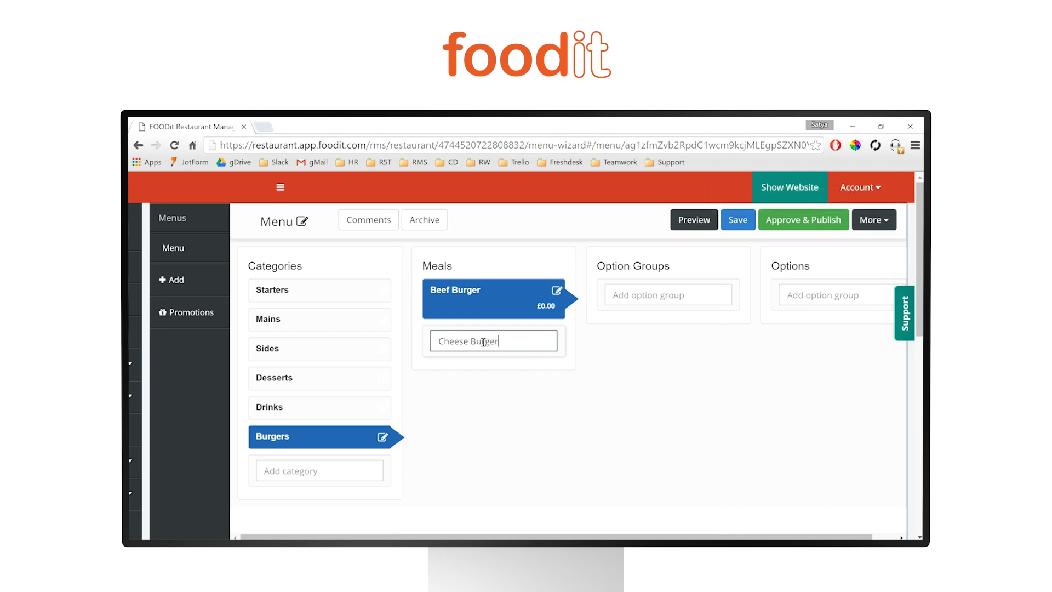
pyautogui.write('r')
pyautogui.press('Return')
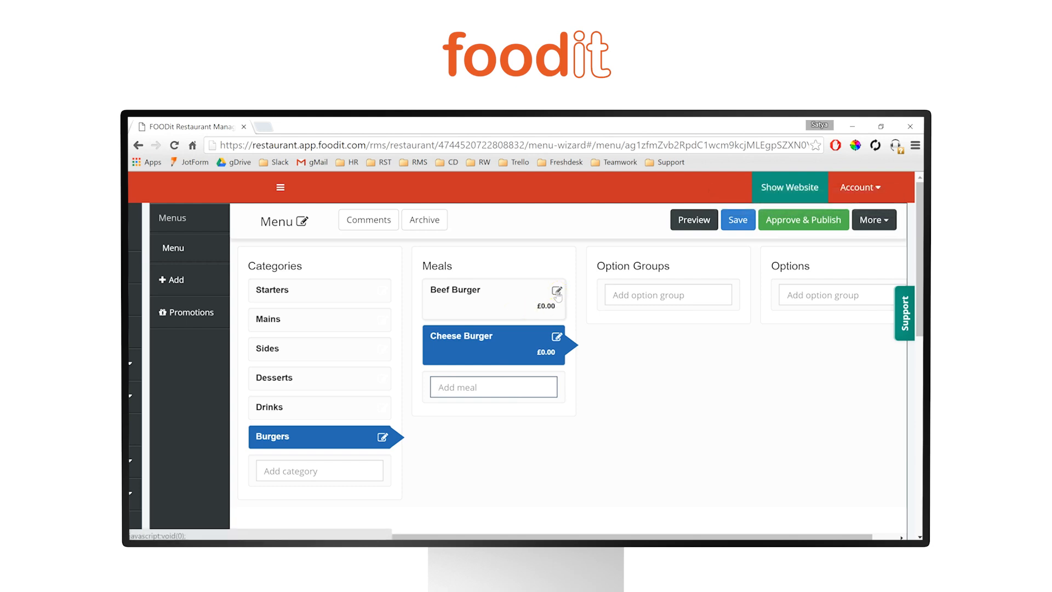
# Open the Beef Burger meal for editing and enlarge its description box.
pyautogui.click(557, 292)
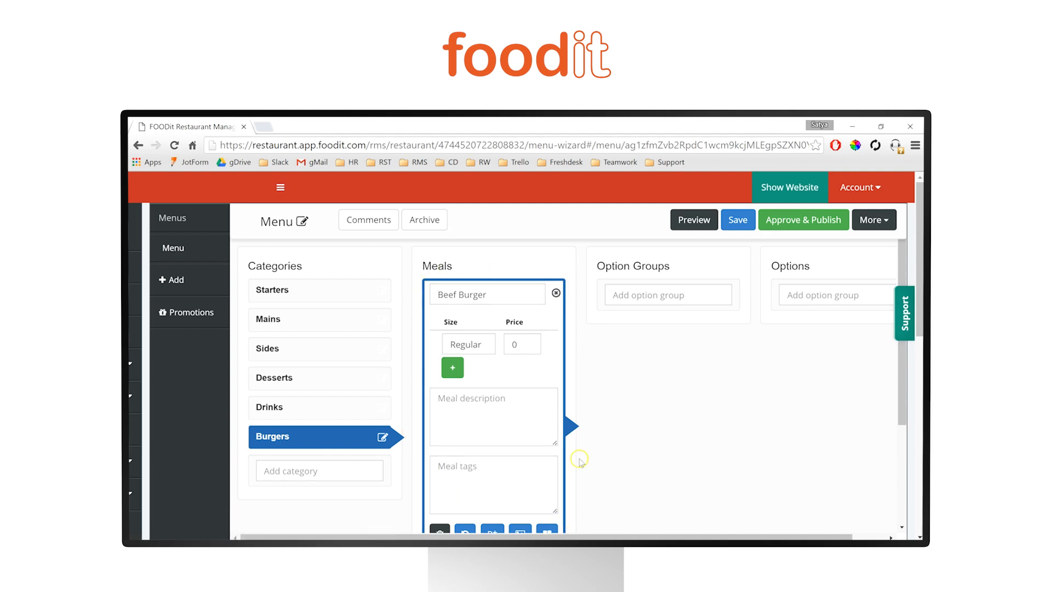
pyautogui.scroll(-1, 554, 318)
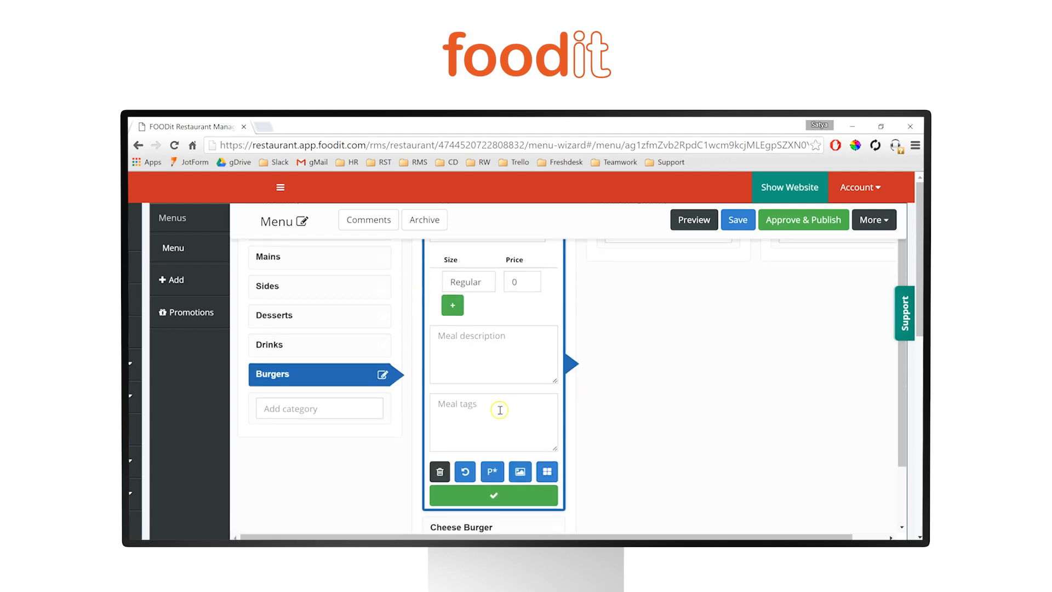
pyautogui.moveTo(550, 375); pyautogui.dragTo(557, 367)
pyautogui.scroll(1, 577, 355)
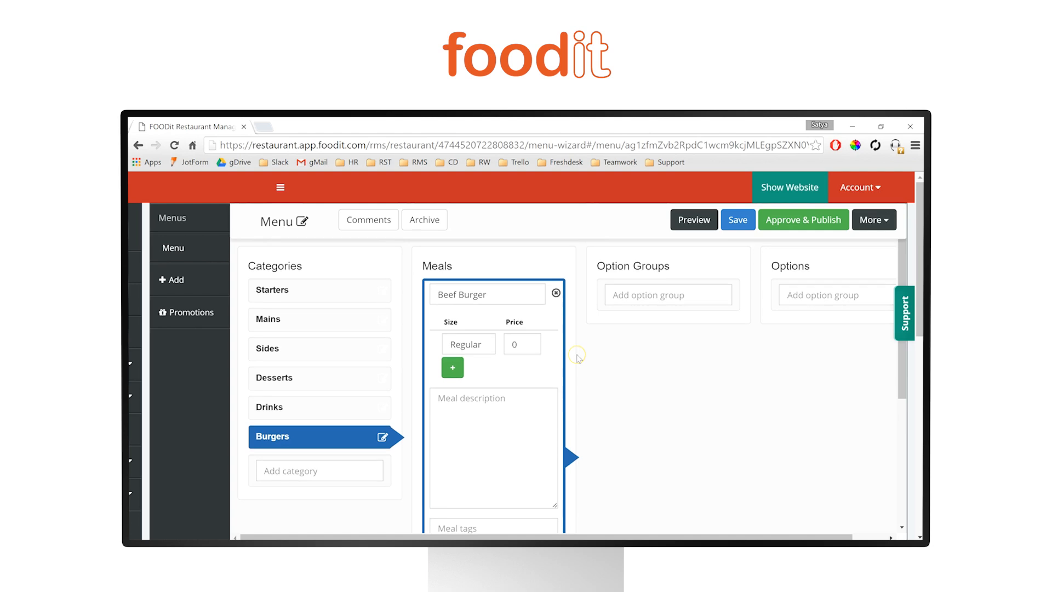
# Add a second size and price row to the Beef Burger meal.
pyautogui.click(469, 340)
pyautogui.click(521, 345)
pyautogui.click(453, 369)
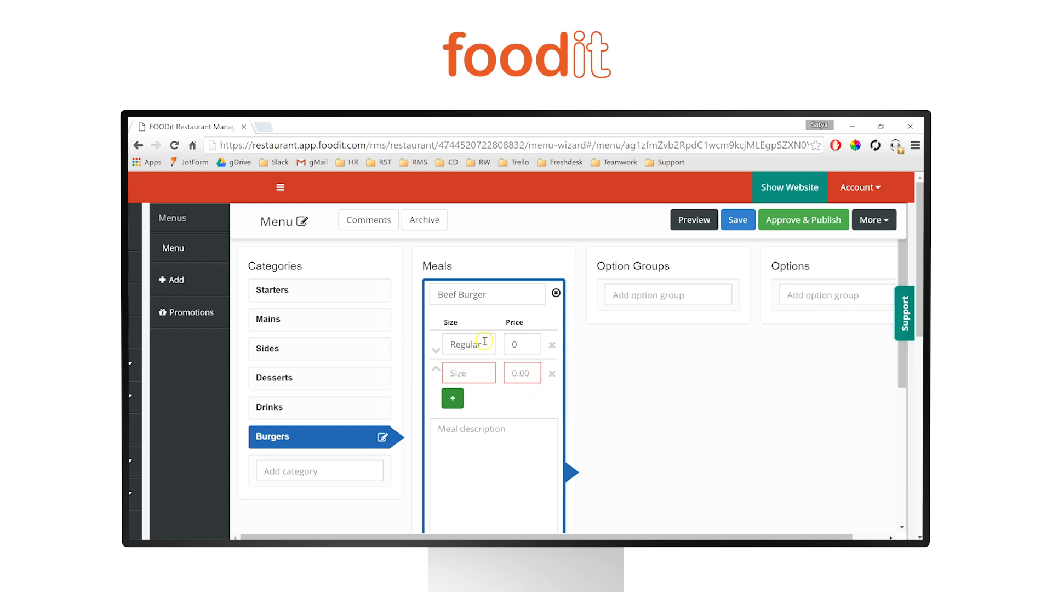
# Rename the Beef Burger's first size to 1/4 Pounder and set its price to 2.0.
pyautogui.moveTo(485, 344); pyautogui.dragTo(447, 343)
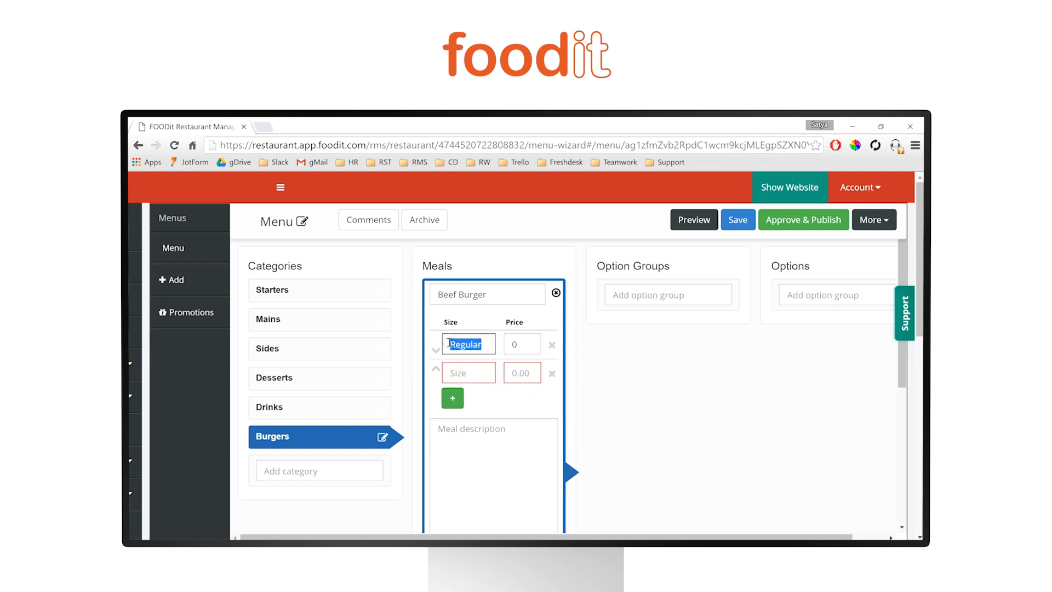
pyautogui.press('BackSpace')
pyautogui.write('1')
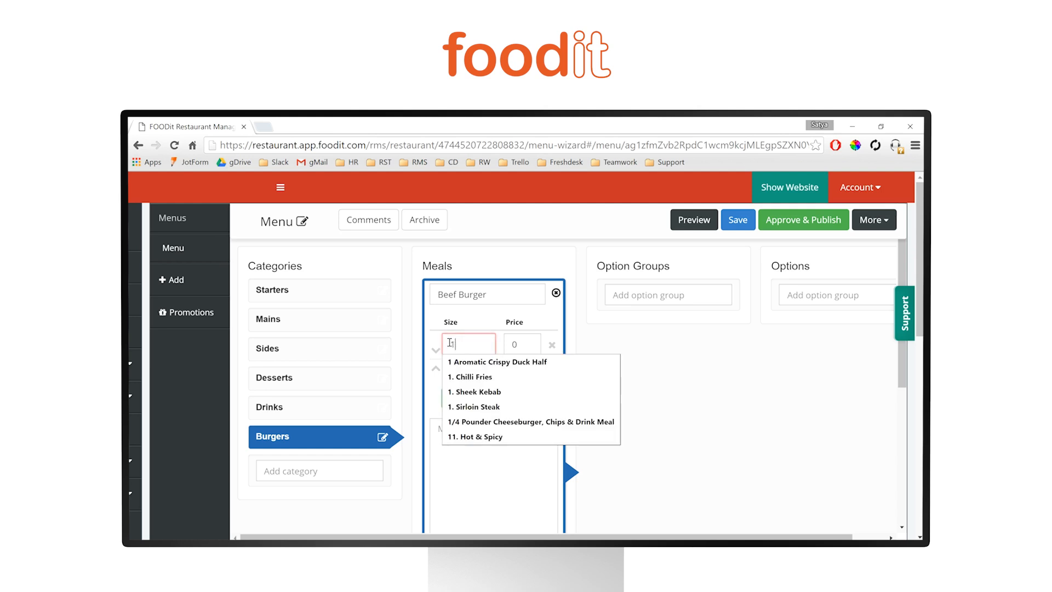
pyautogui.write('/4 Pounder')
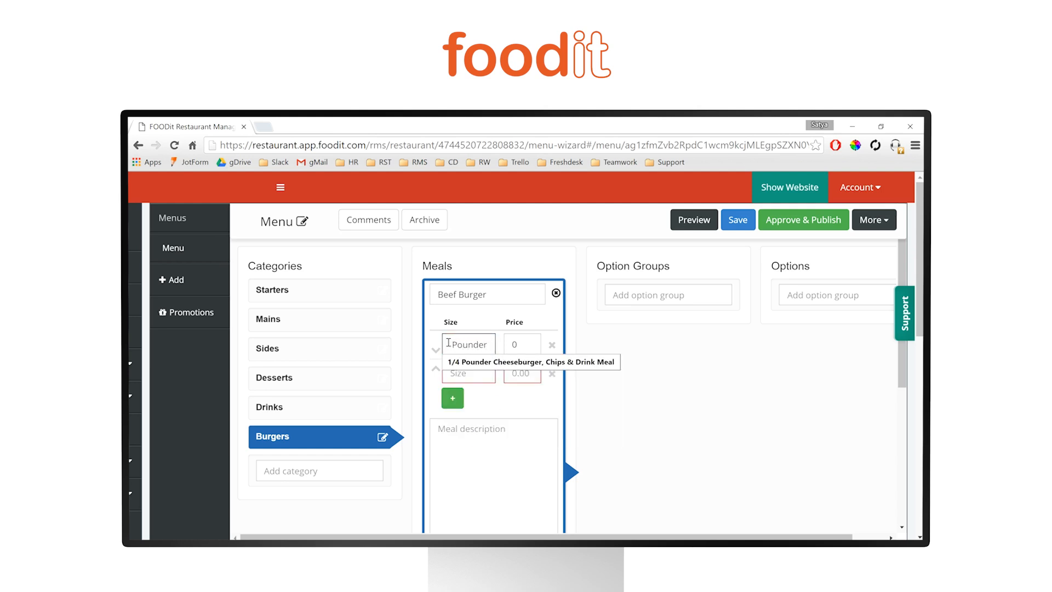
pyautogui.click(517, 345)
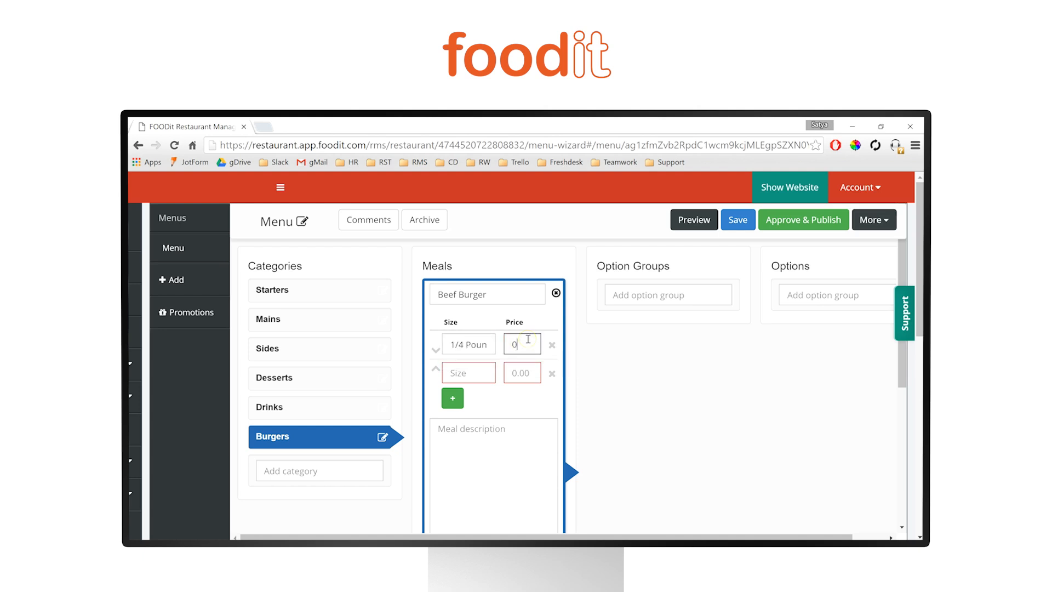
pyautogui.press('BackSpace')
pyautogui.write('2.0')
# Name the Beef Burger's second size 1/2 Pounder and set its price to 3.0.
pyautogui.click(481, 375)
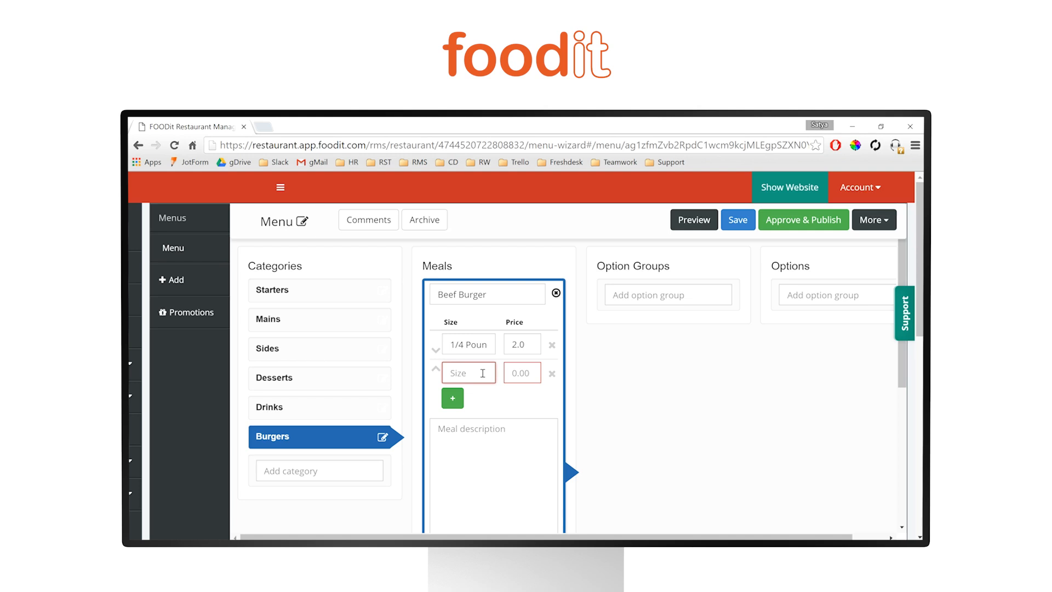
pyautogui.write('1')
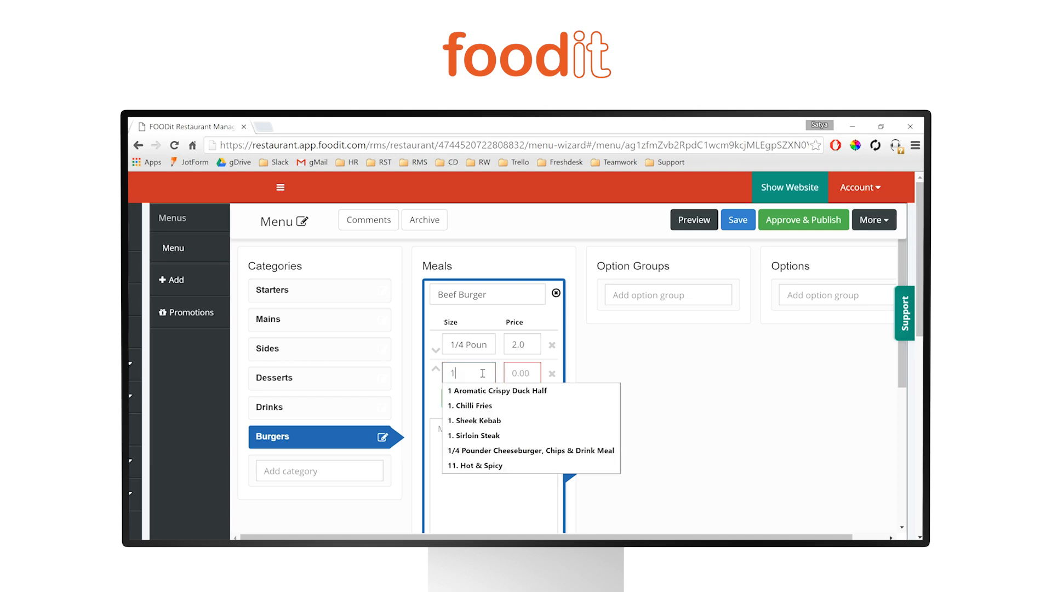
pyautogui.write('/2 Pounder')
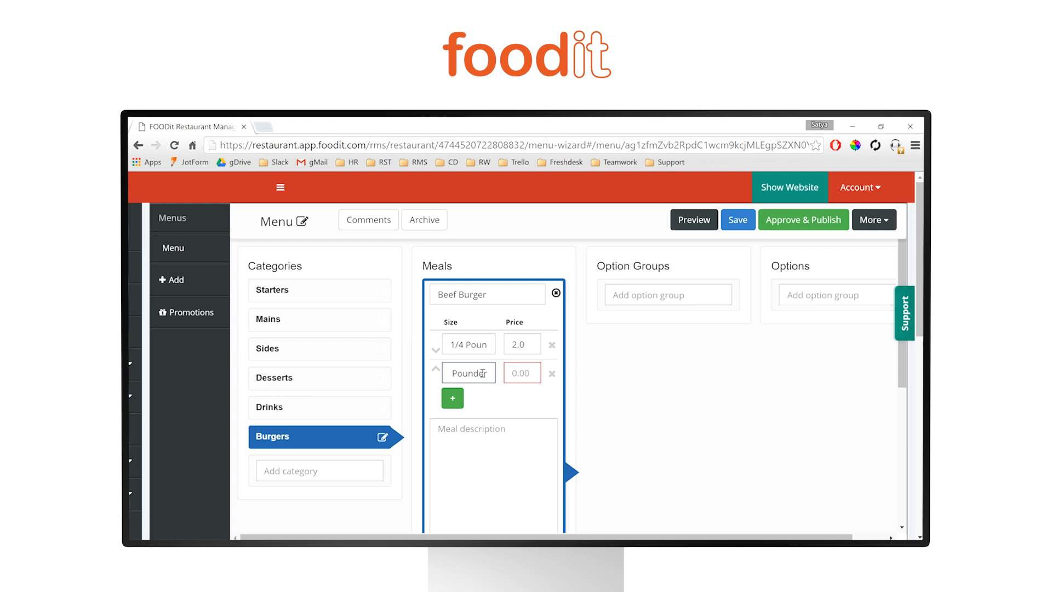
pyautogui.click(529, 377)
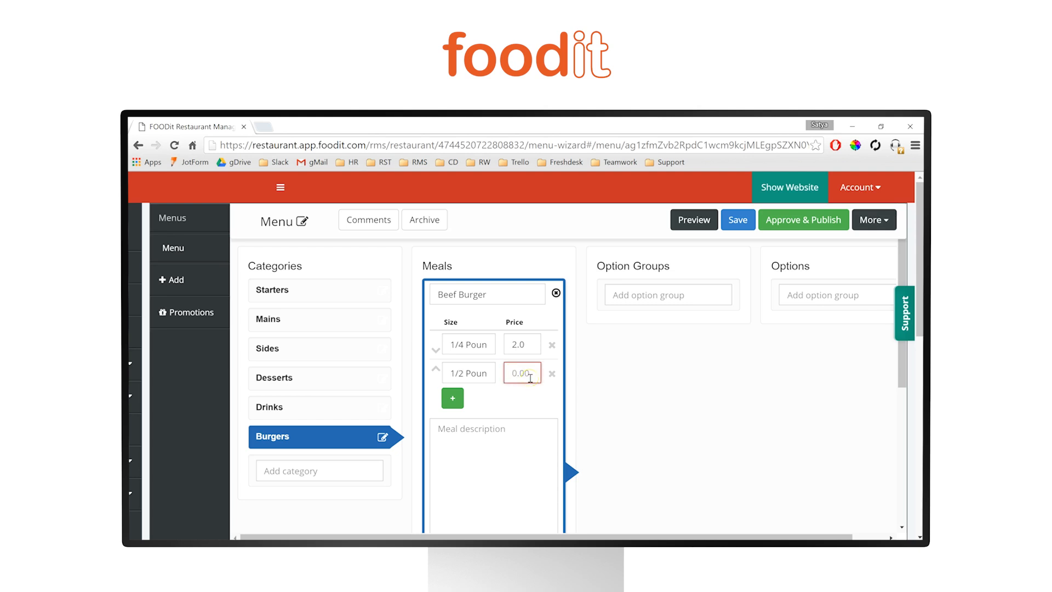
pyautogui.write('3.0')
pyautogui.click(514, 398)
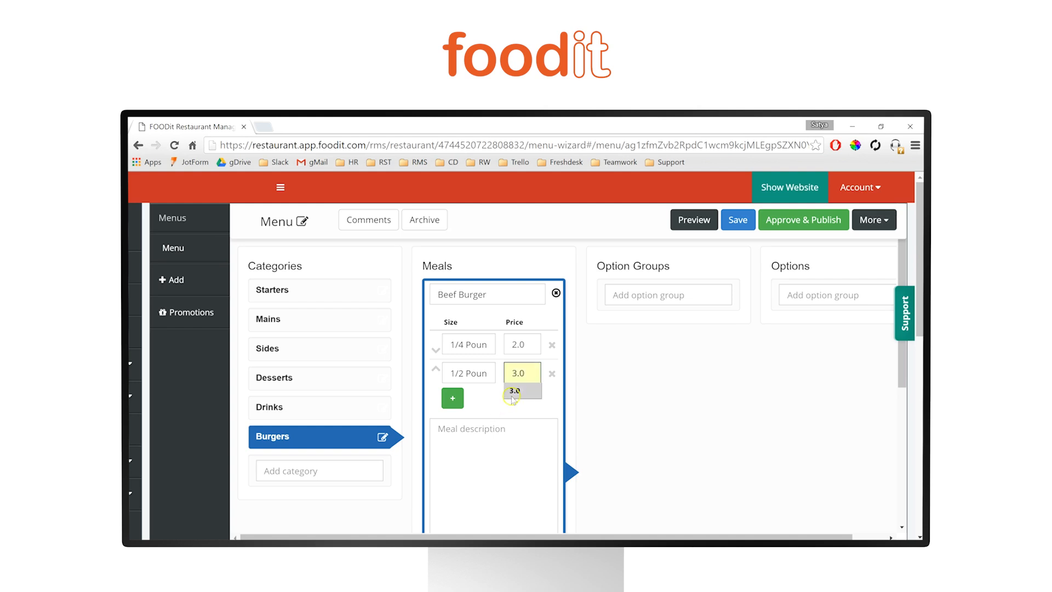
# Enter the Beef Burger's description "Grilled beef burger served with salad and sauce" and apply the meal's changes.
pyautogui.scroll(-2, 533, 391)
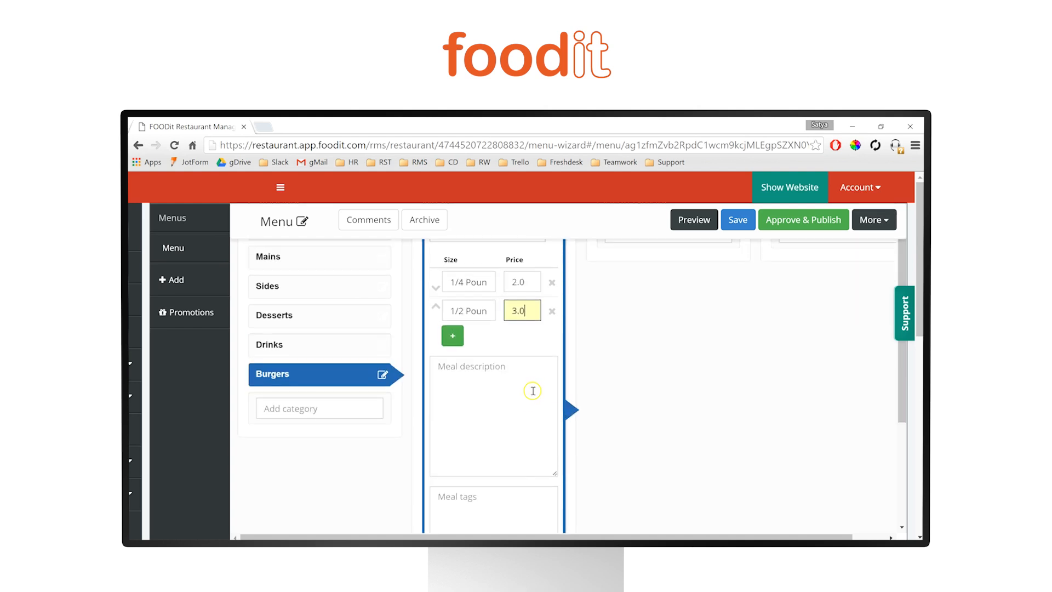
pyautogui.scroll(2, 527, 400)
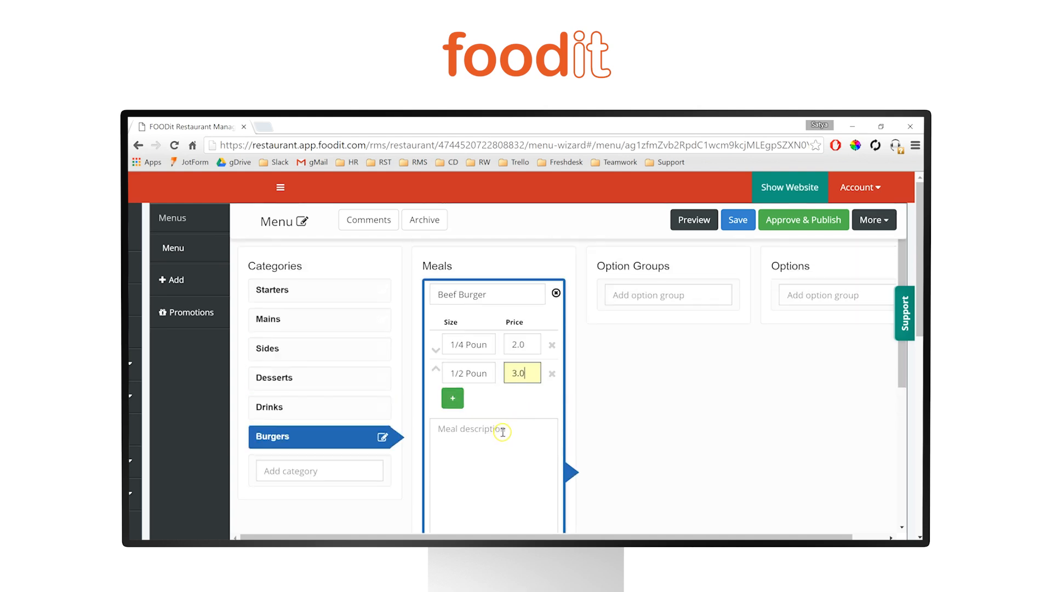
pyautogui.click(441, 433)
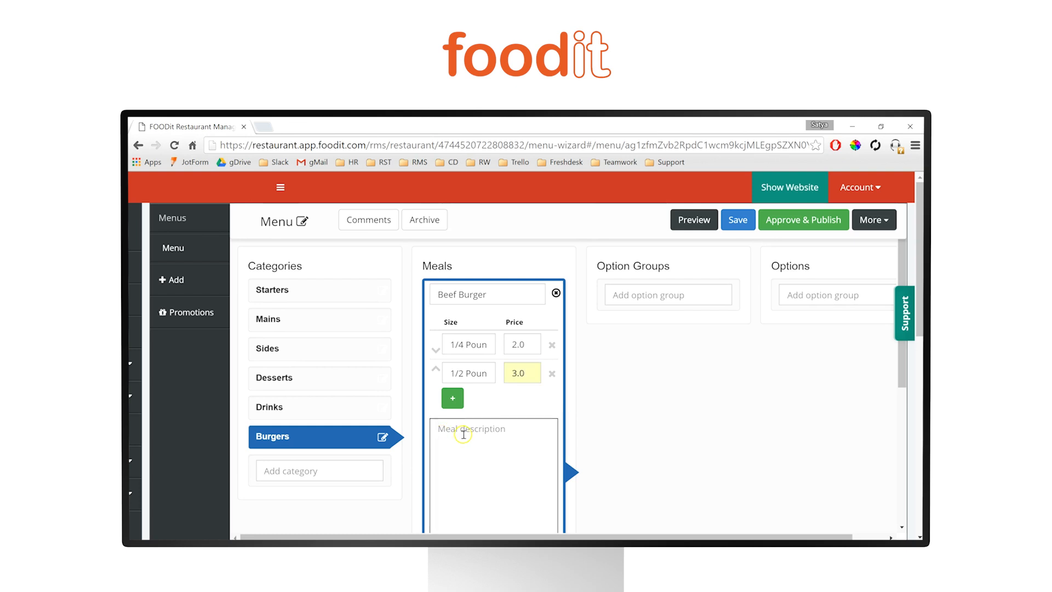
pyautogui.scroll(-2, 470, 442)
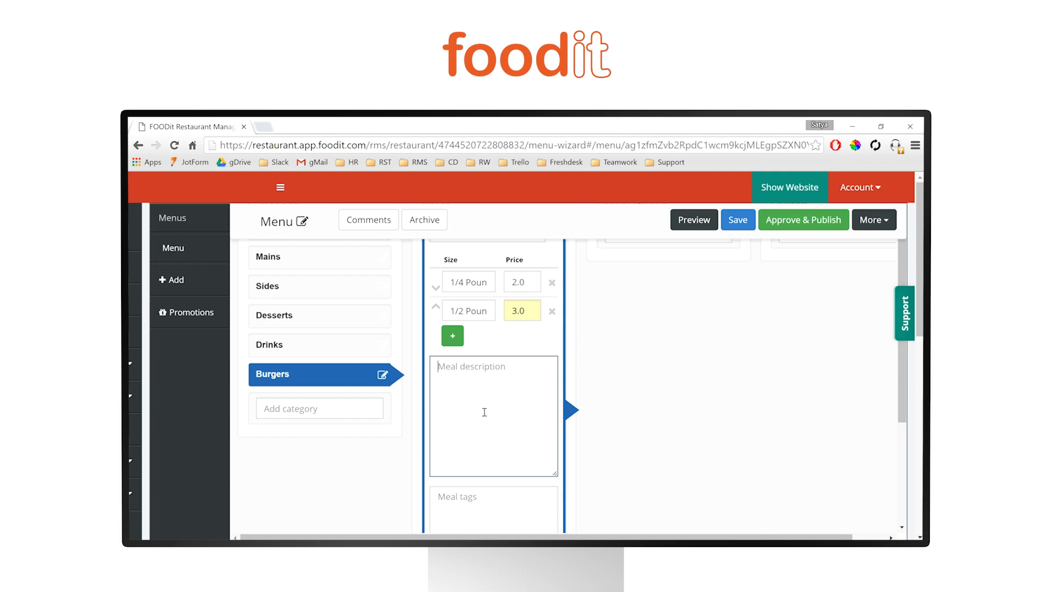
pyautogui.write('Grilled beef burger served with salad and sauv')
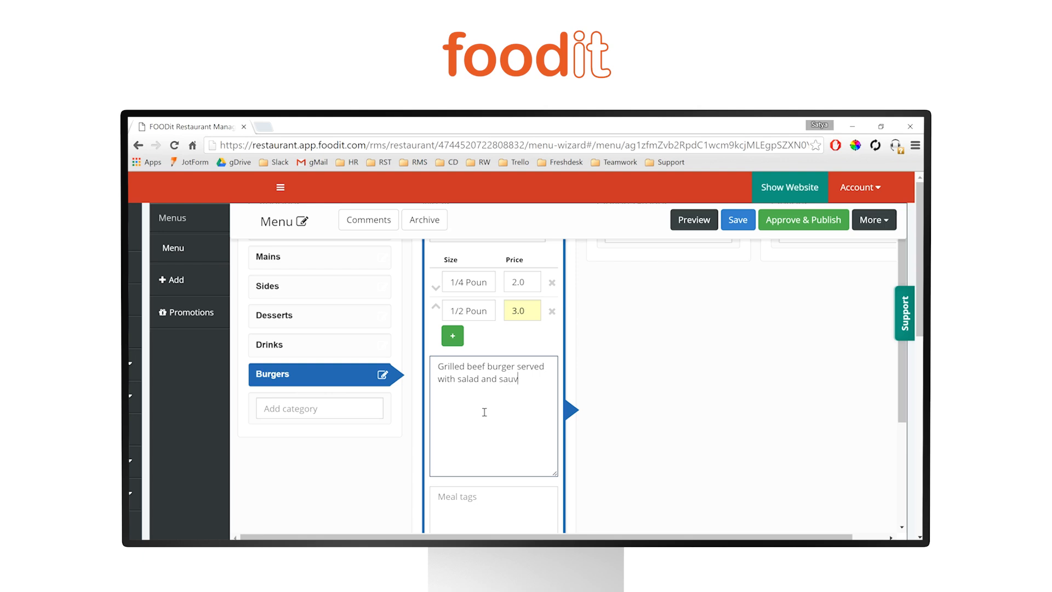
pyautogui.press('BackSpace')
pyautogui.write('ce')
pyautogui.scroll(2, 534, 388)
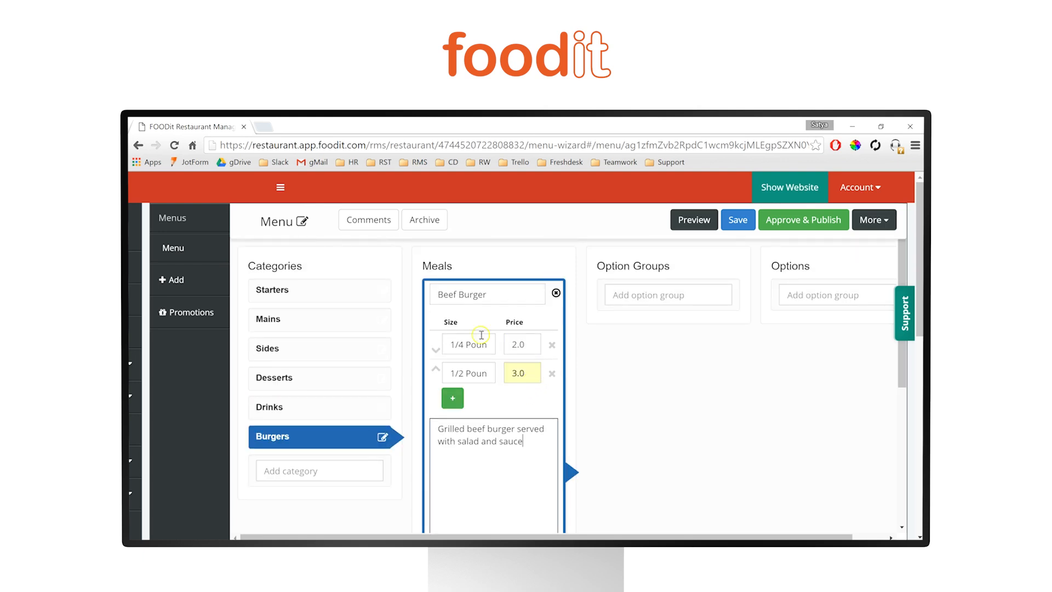
pyautogui.scroll(-3, 512, 399)
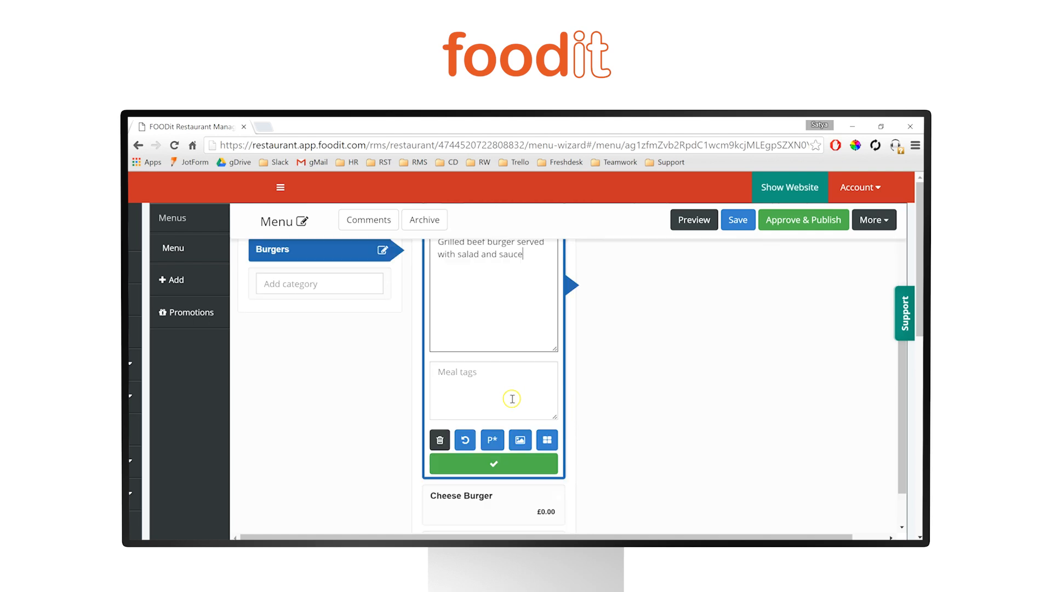
pyautogui.click(493, 466)
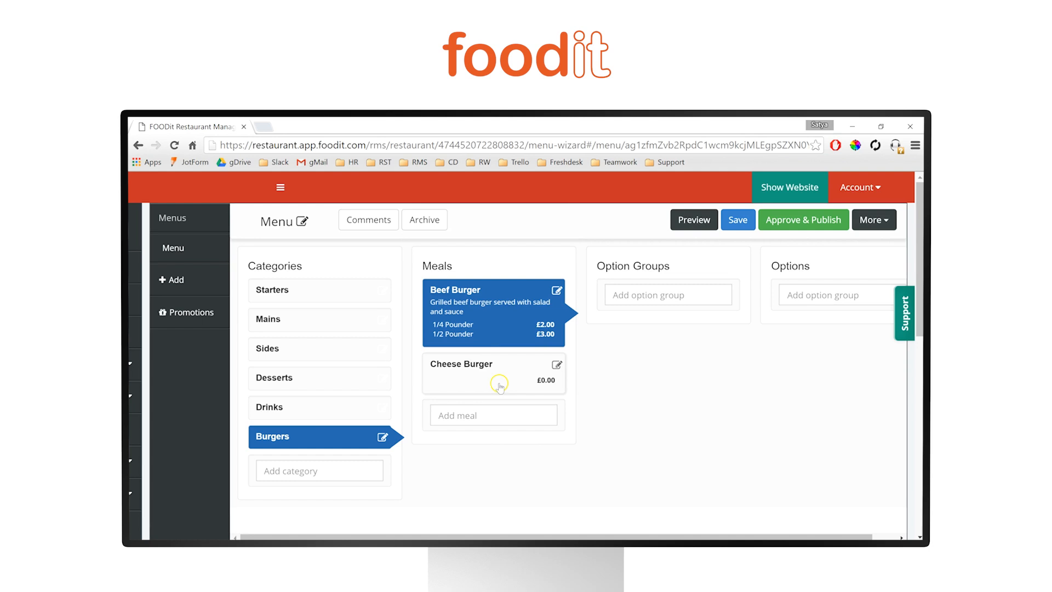
# Edit the Cheese Burger meal, renaming its first size to 1/4 Pounder and setting that size's price to 2.50.
pyautogui.click(556, 366)
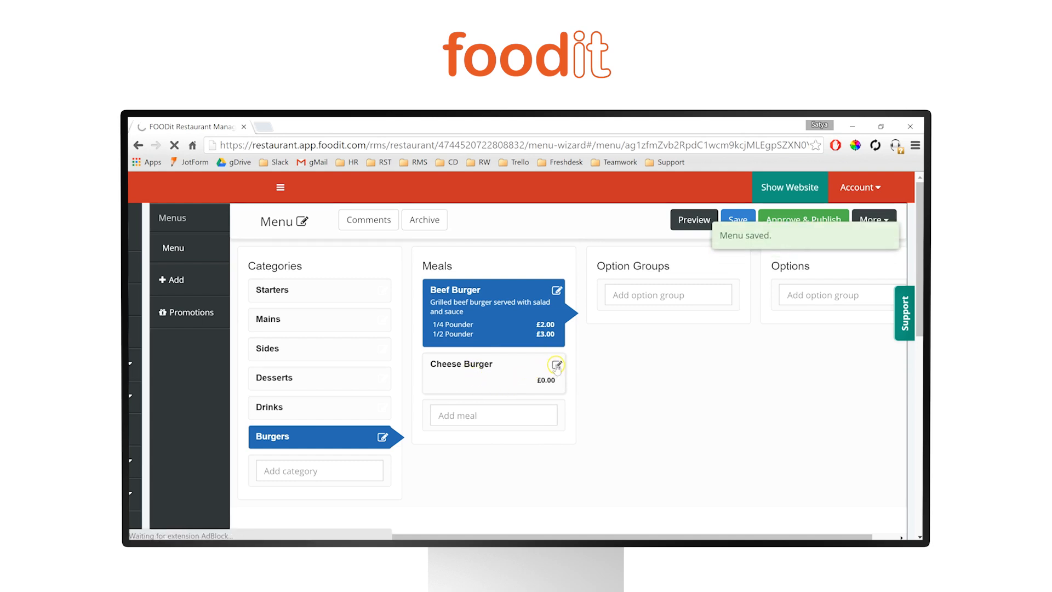
pyautogui.click(556, 366)
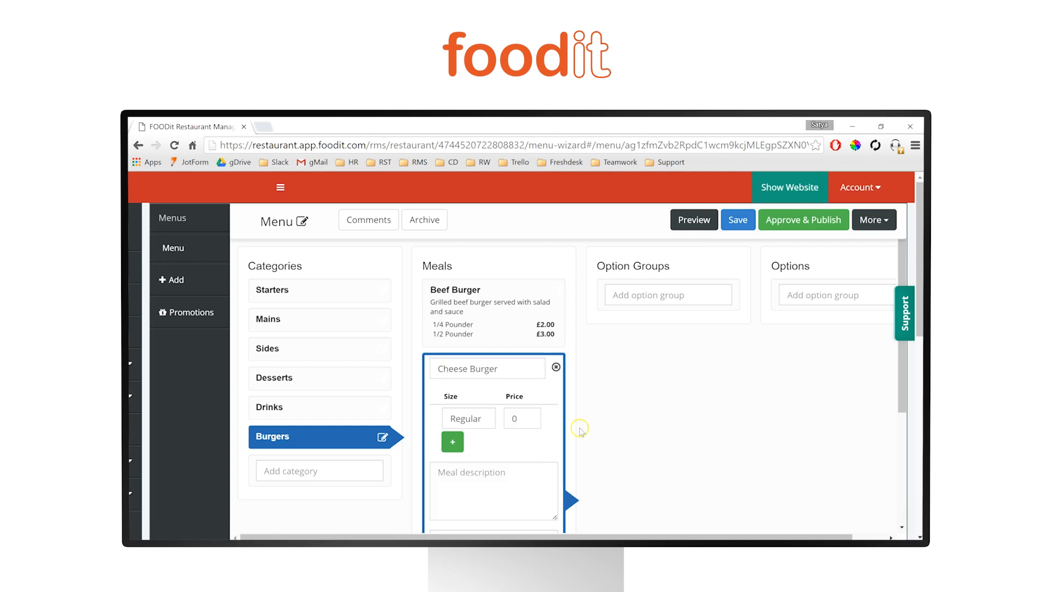
pyautogui.scroll(-1, 581, 430)
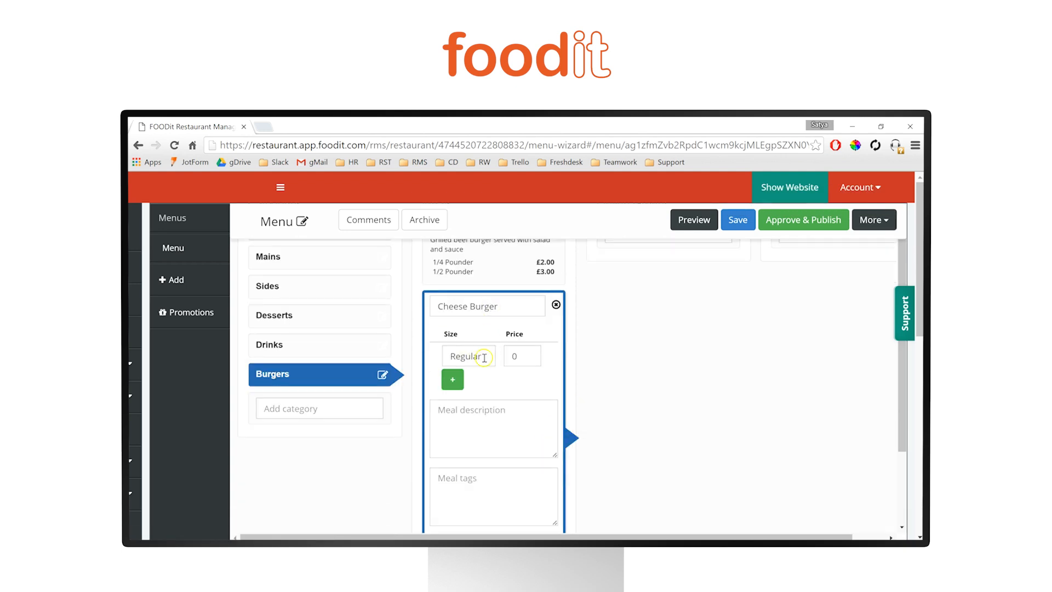
pyautogui.moveTo(485, 358); pyautogui.dragTo(443, 358)
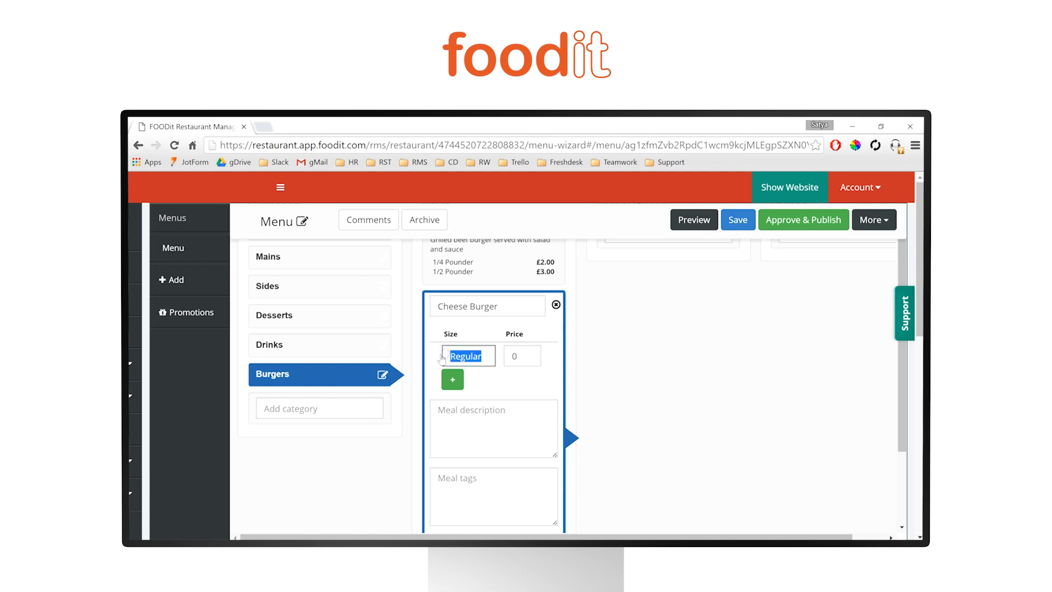
pyautogui.press('BackSpace')
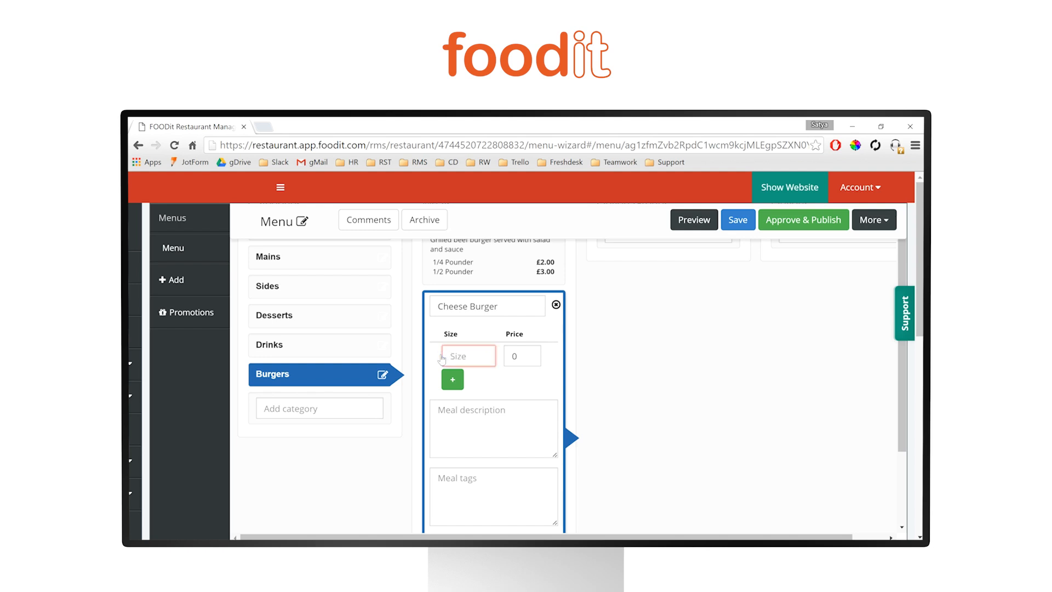
pyautogui.write('1')
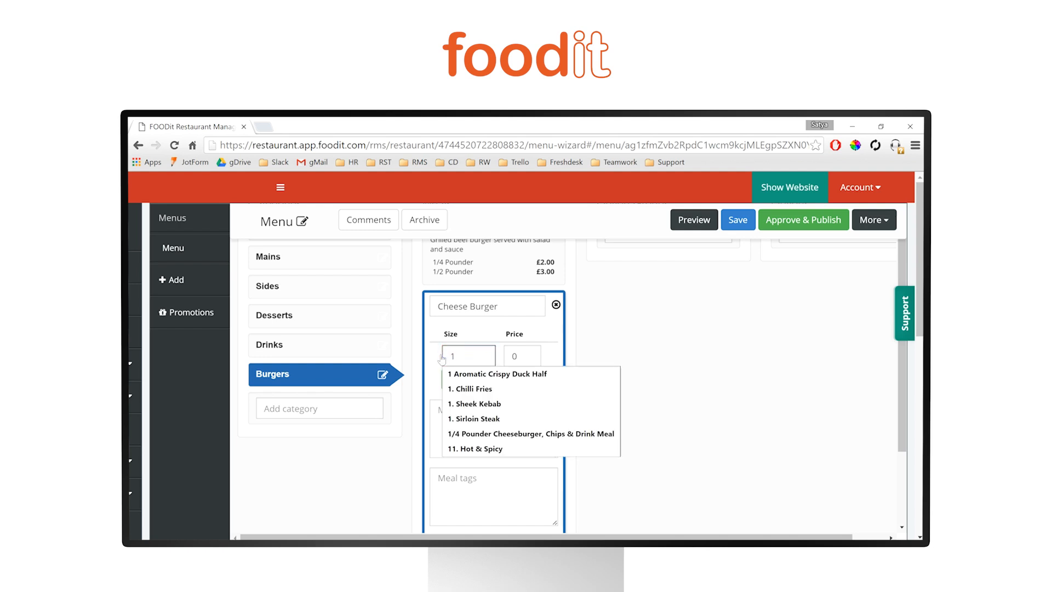
pyautogui.write('/4')
pyautogui.write(' Pounder')
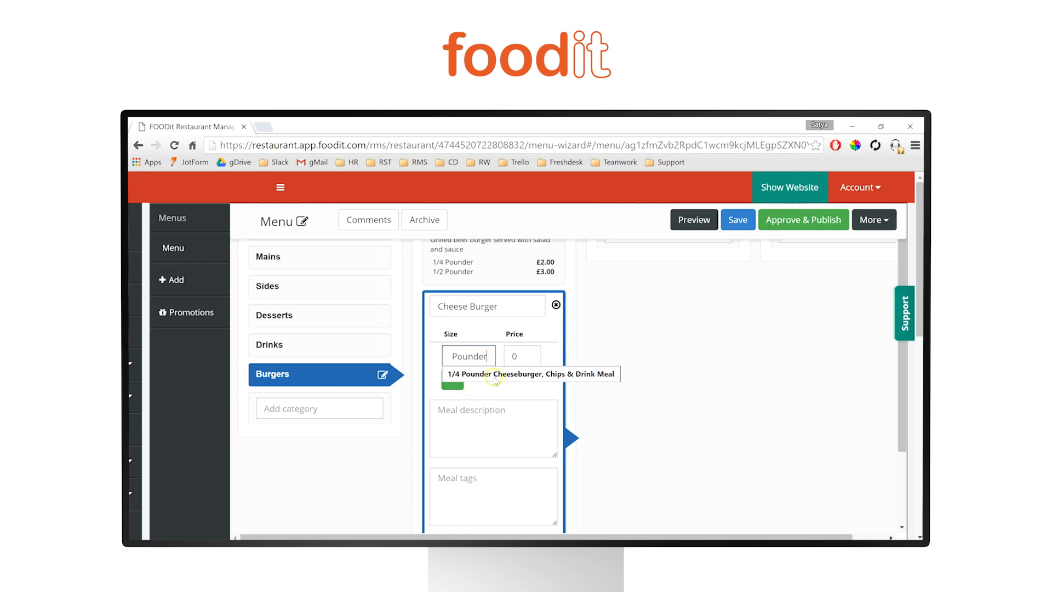
pyautogui.click(522, 355)
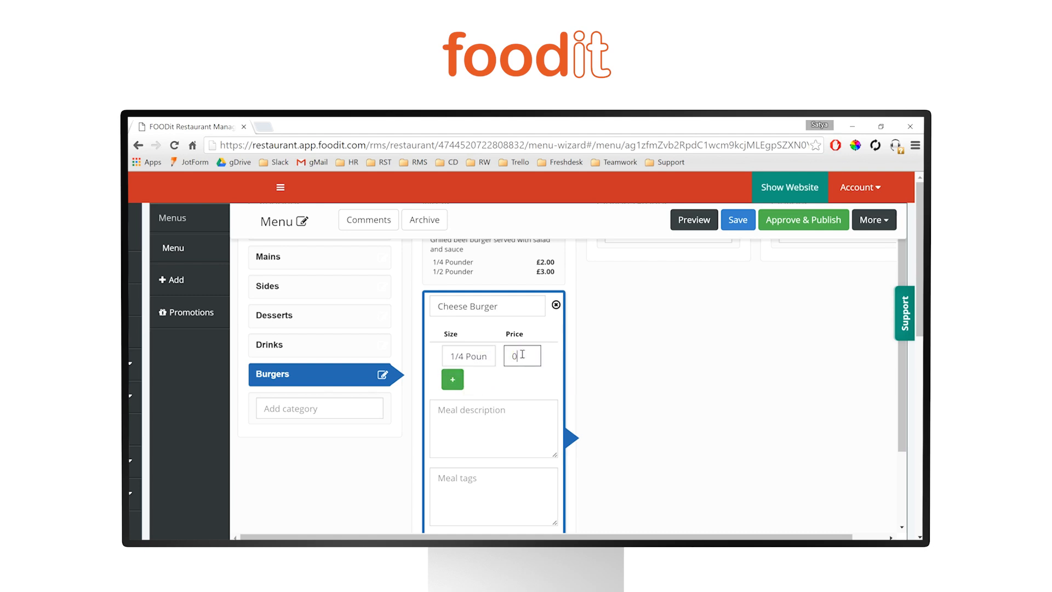
pyautogui.press('BackSpace')
pyautogui.write('2.50')
pyautogui.click(521, 378)
# Add a second size to the Cheese Burger, named 1/2 Pounder, with a price of 3.50.
pyautogui.click(454, 384)
pyautogui.click(455, 410)
pyautogui.click(465, 387)
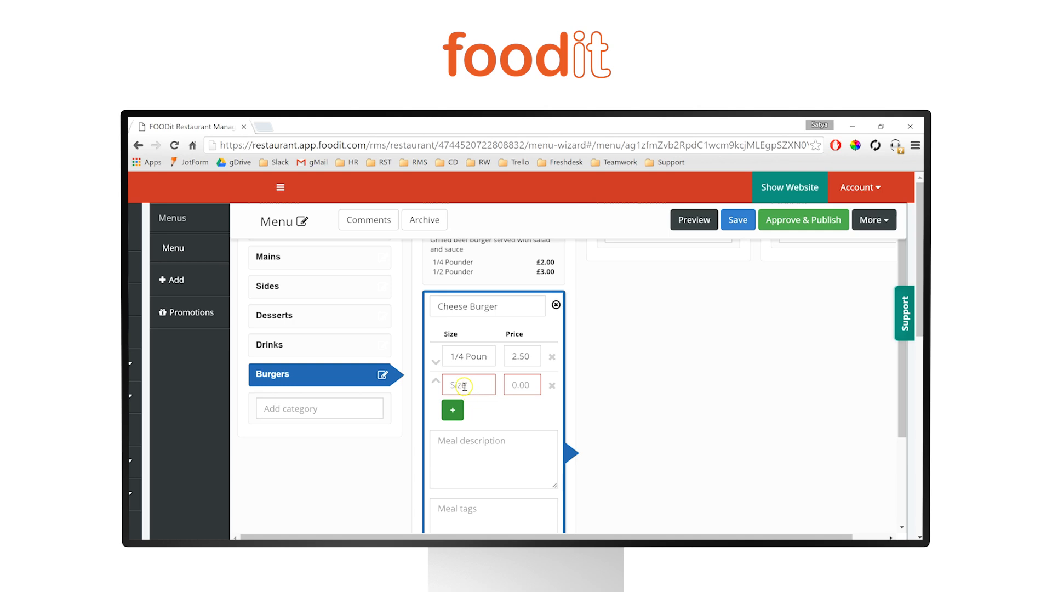
pyautogui.write('1/2')
pyautogui.write(' Pounder')
pyautogui.click(510, 387)
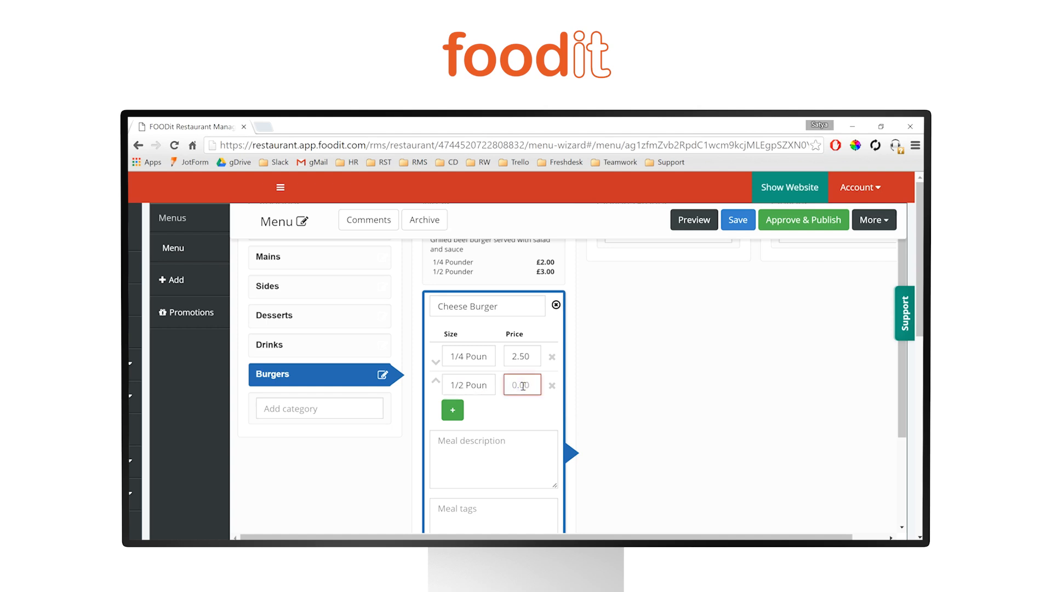
pyautogui.write('3.50')
# Enter the Cheese Burger's description "Grilled beef burger topped with cheese, served with salad and sauce" and apply the meal's changes.
pyautogui.click(483, 445)
pyautogui.write('G')
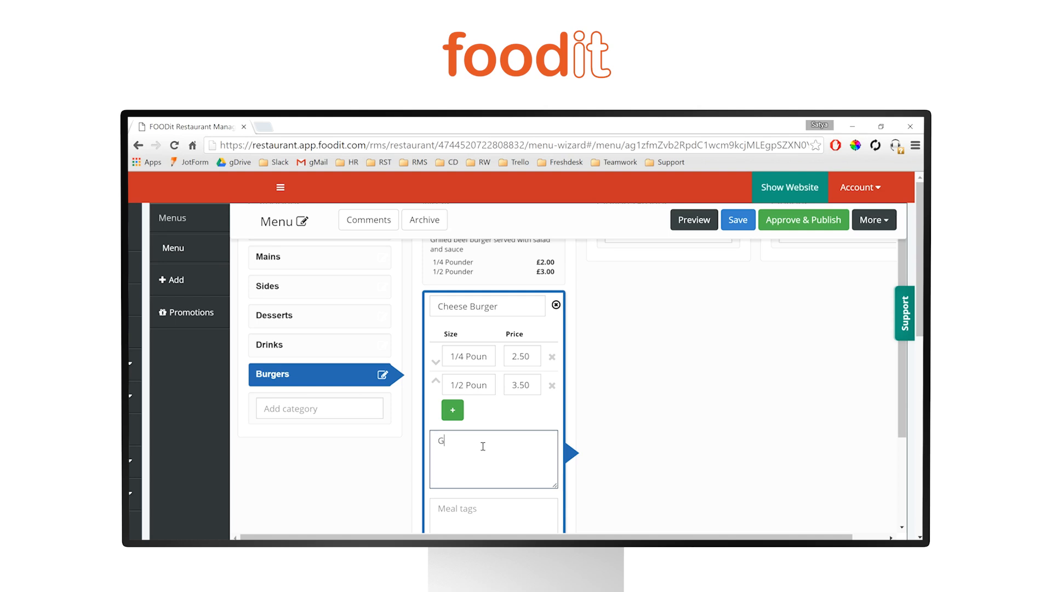
pyautogui.write('rilled beef burger topped with cheese')
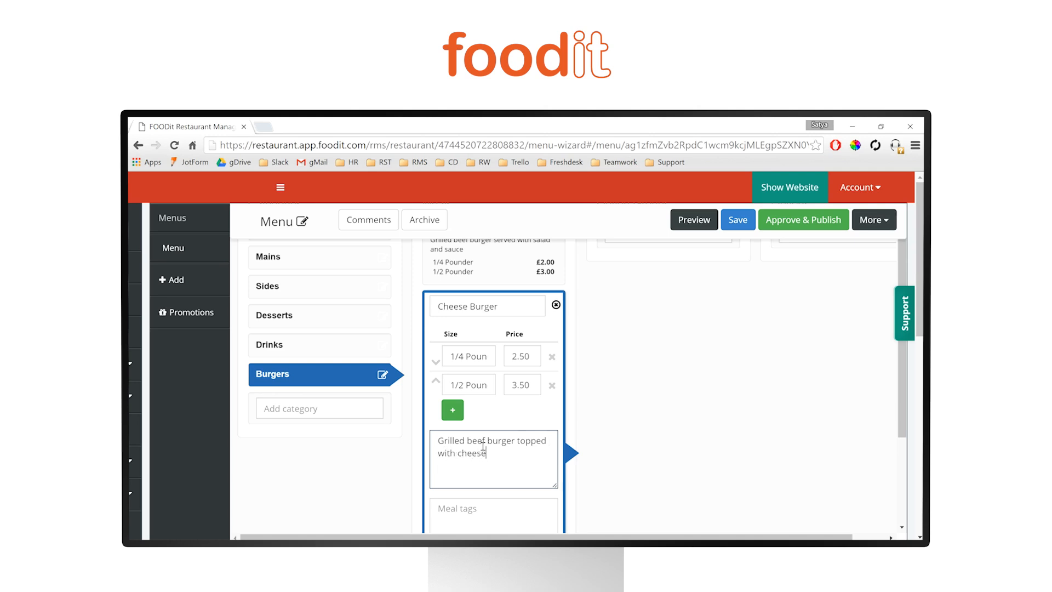
pyautogui.write(', served with salad adnd sauce')
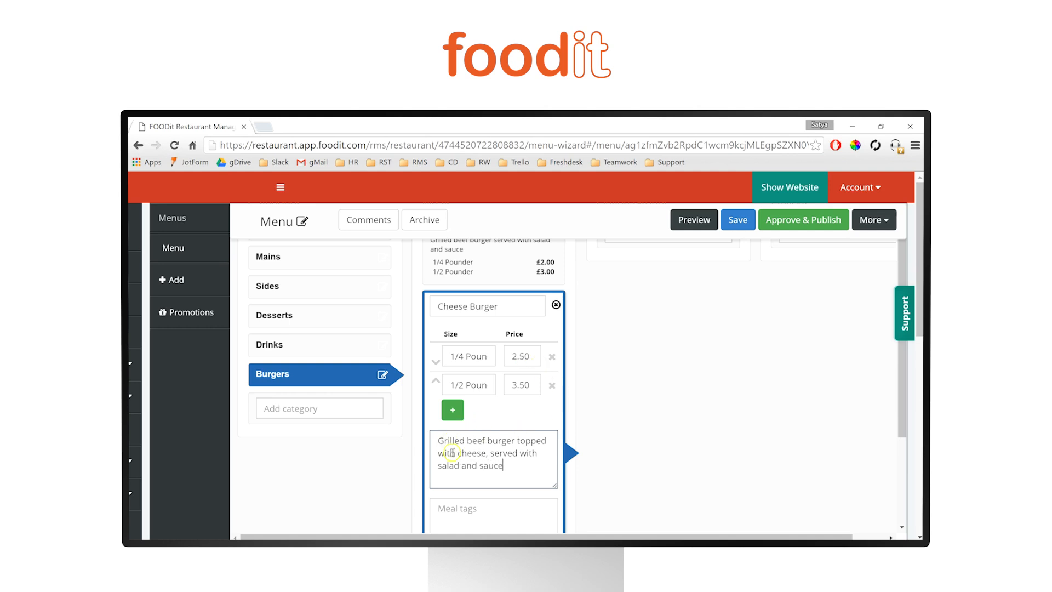
pyautogui.scroll(-1, 534, 457)
pyautogui.scroll(-1, 539, 452)
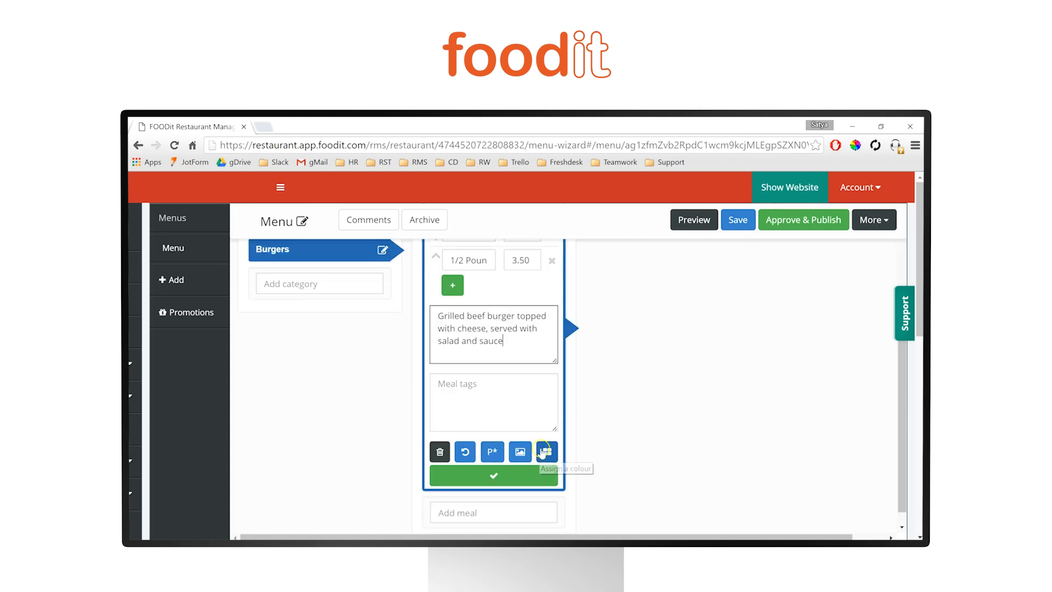
pyautogui.click(492, 480)
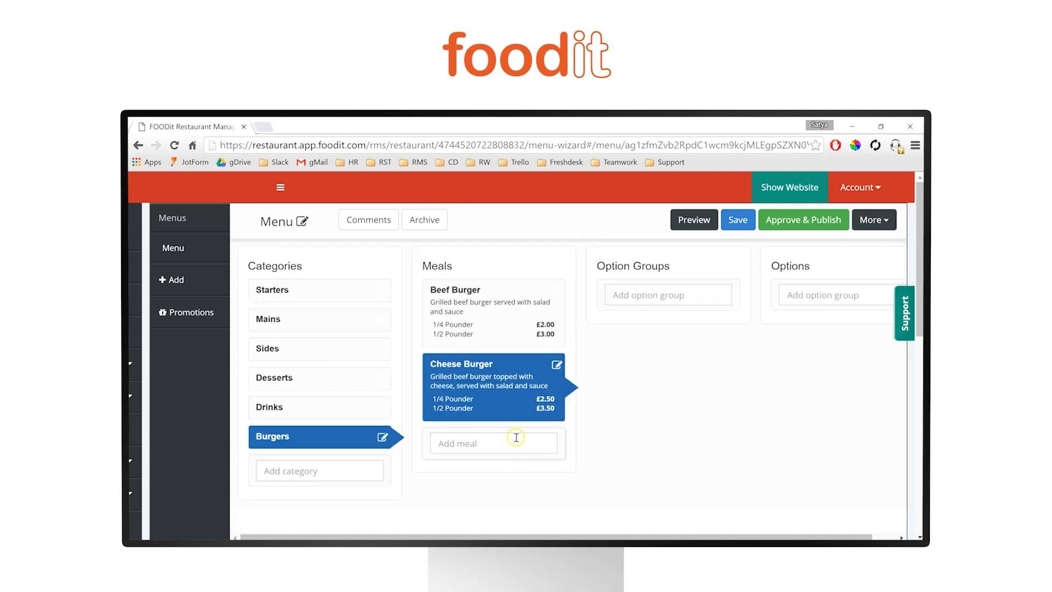
# Review the Beef Burger and Cheese Burger entries, and approve and publish the menu.
pyautogui.click(506, 322)
pyautogui.click(494, 380)
pyautogui.click(797, 224)
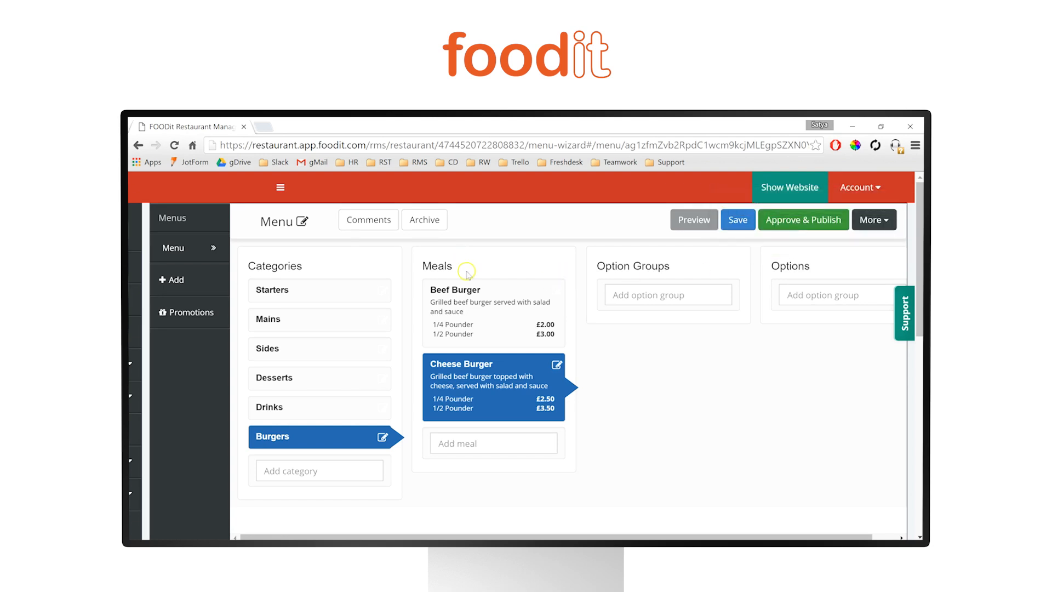
pyautogui.click(801, 219)
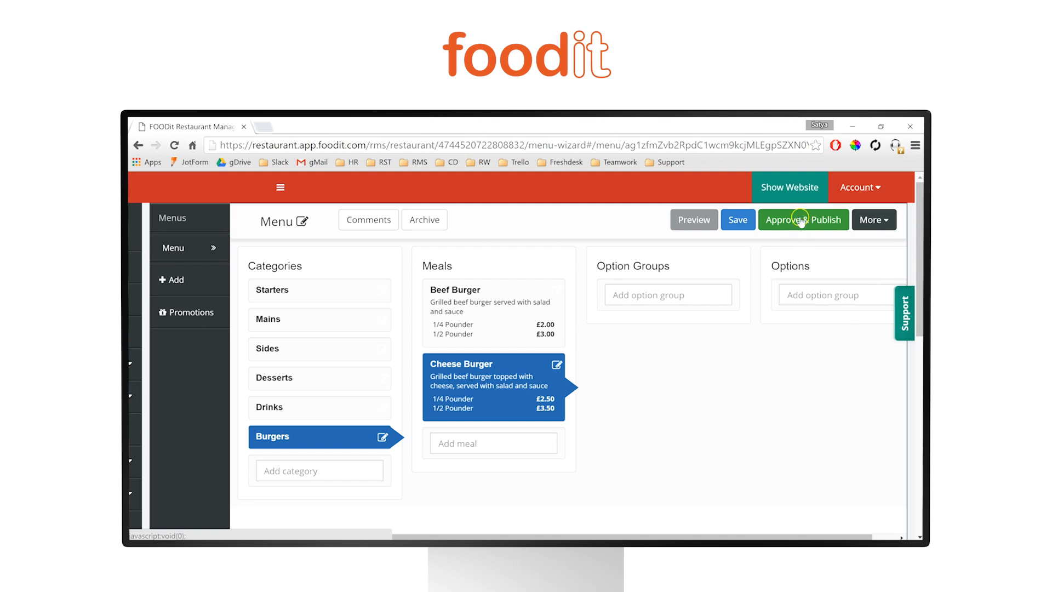